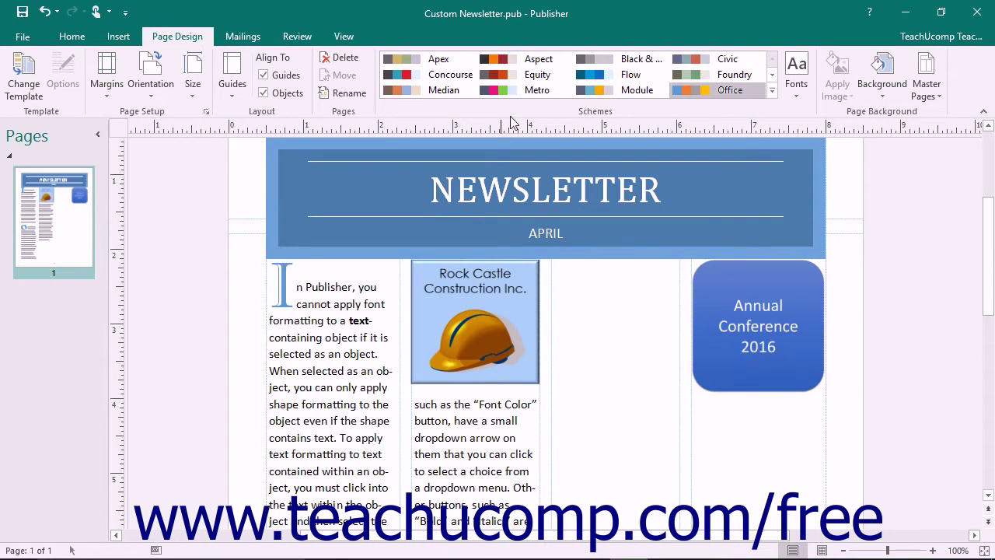
# Step: Try the peach 50% tint of Accent 2 background, then revert the page to No Background
pyautogui.click(882, 83)
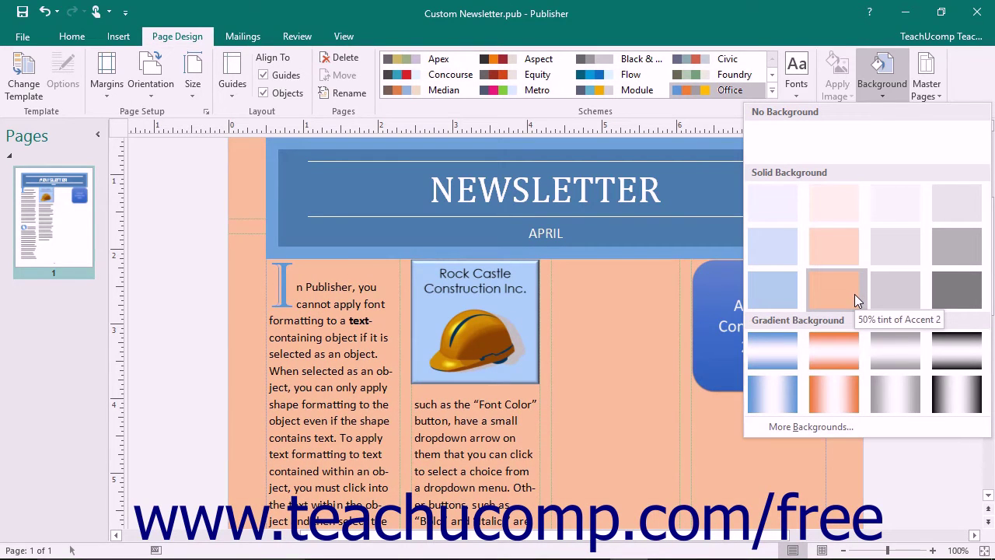
pyautogui.click(854, 294)
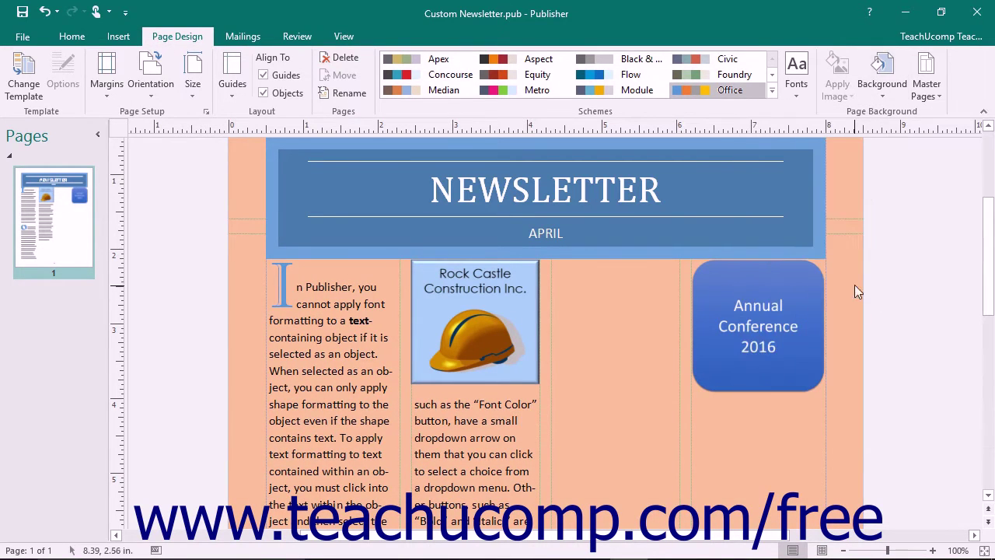
pyautogui.click(883, 95)
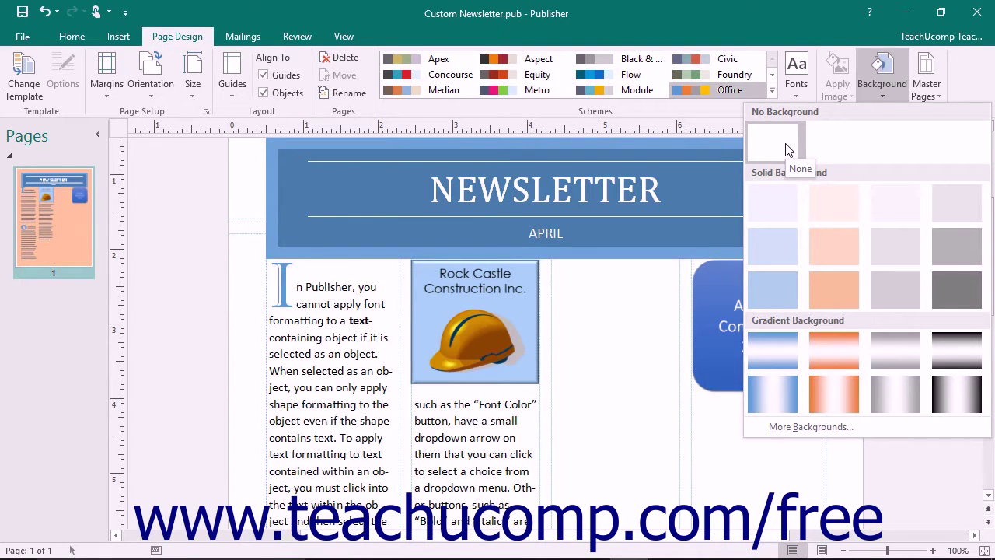
pyautogui.click(786, 148)
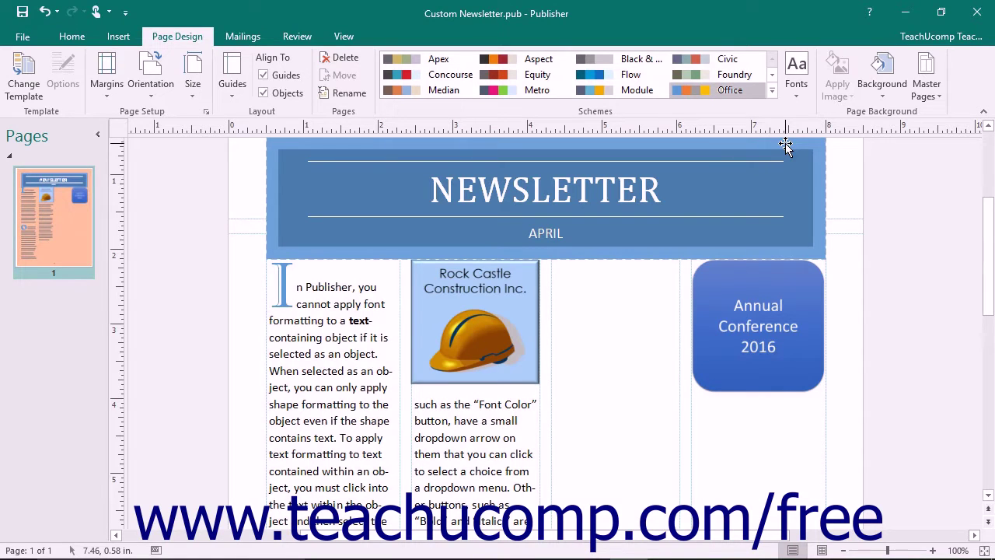
pyautogui.click(878, 94)
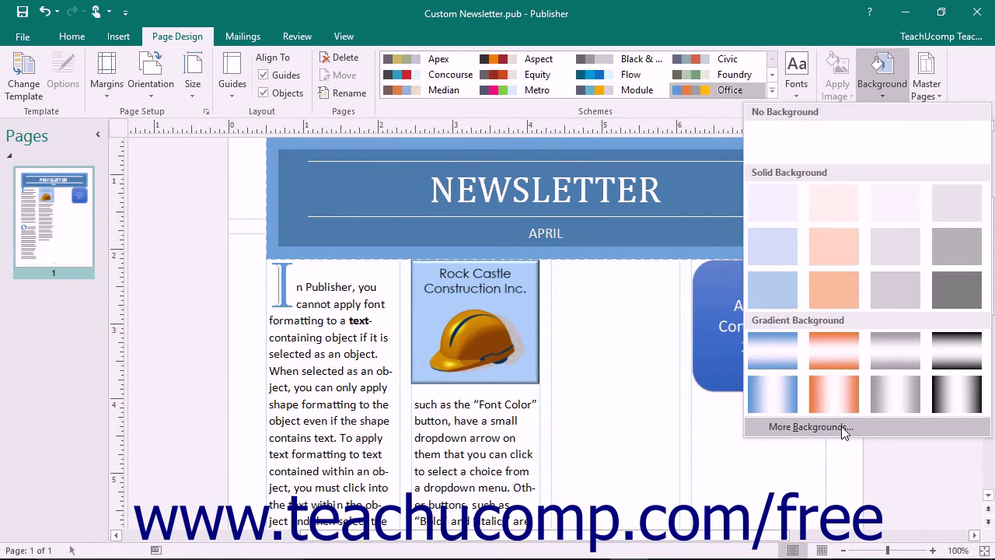
# Step: In More Backgrounds, set a solid blue scheme-colour fill (RGB 91, 155, 213) at 0% transparency
pyautogui.click(841, 426)
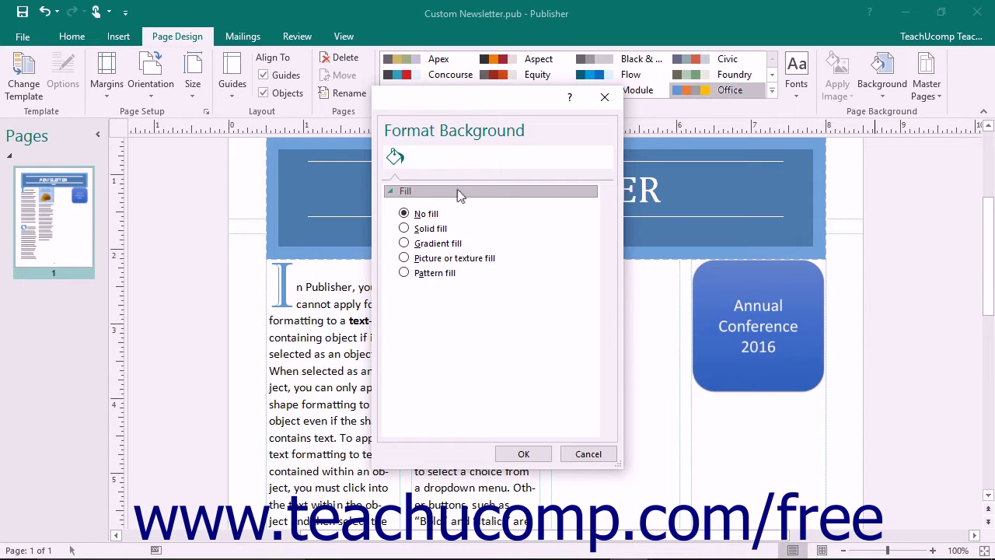
pyautogui.click(406, 230)
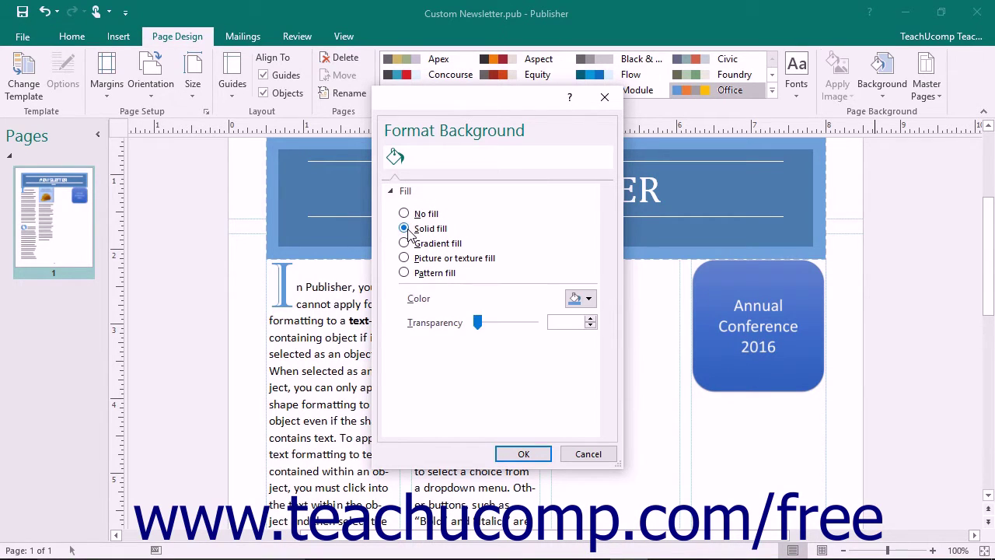
pyautogui.click(590, 299)
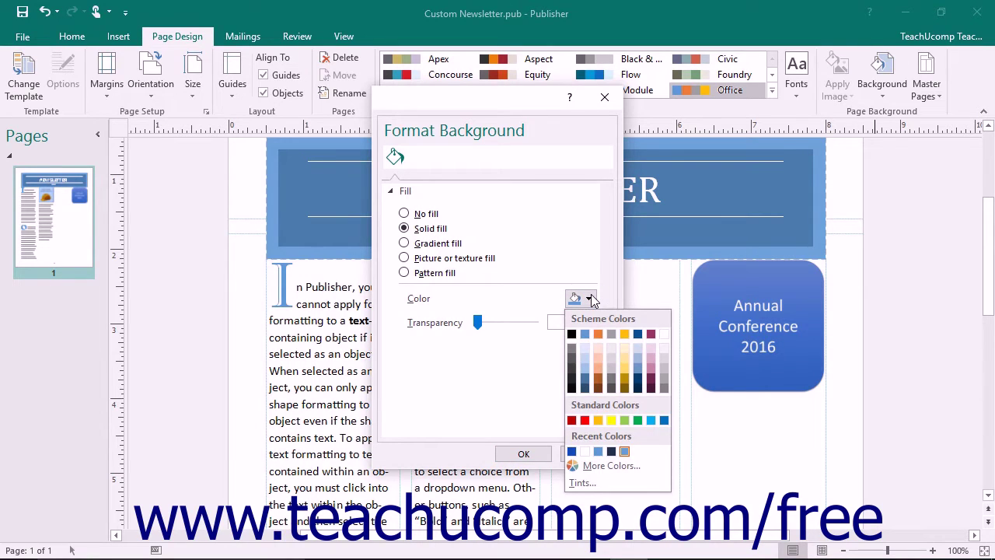
pyautogui.click(589, 333)
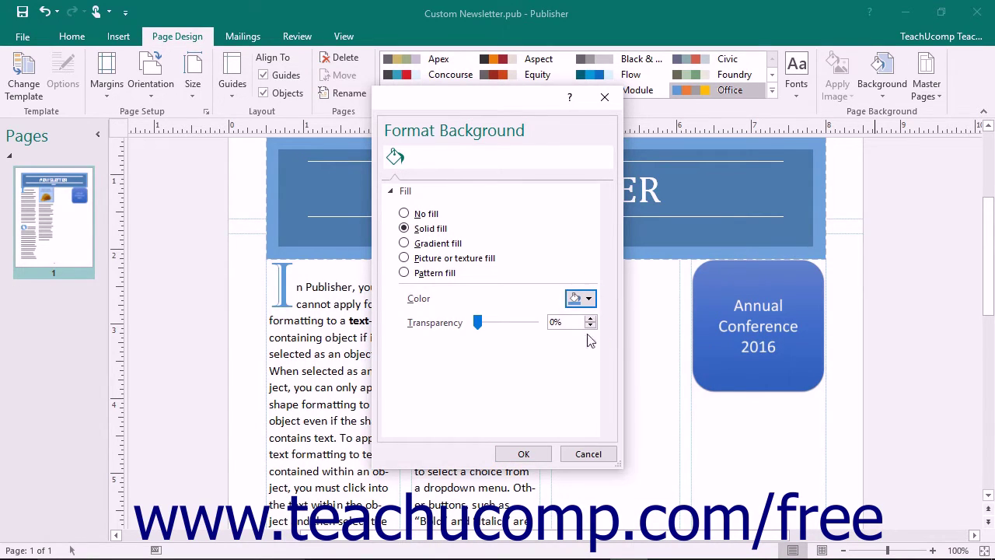
pyautogui.moveTo(481, 330)
pyautogui.mouseDown()
pyautogui.moveTo(518, 330)
pyautogui.moveTo(477, 329)
pyautogui.mouseUp()
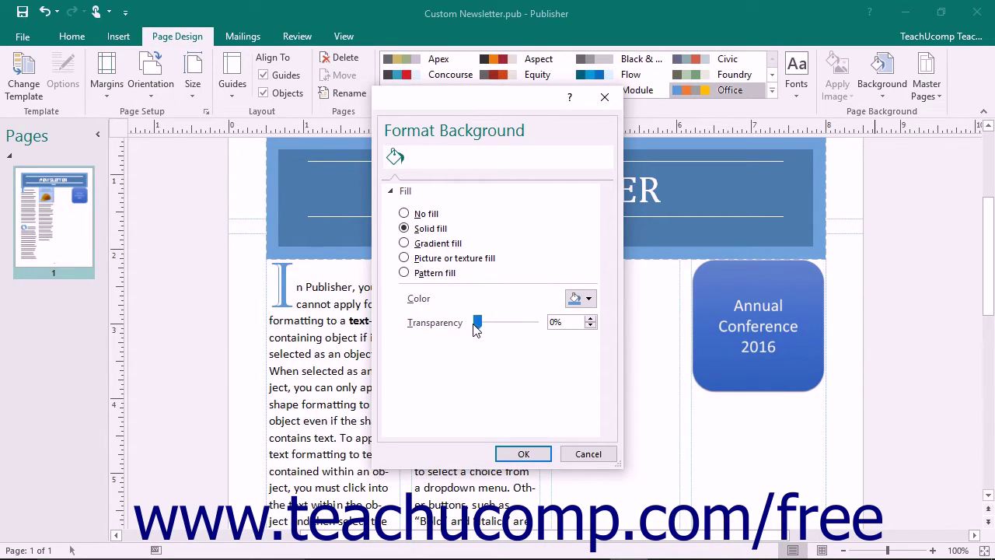
pyautogui.click(579, 300)
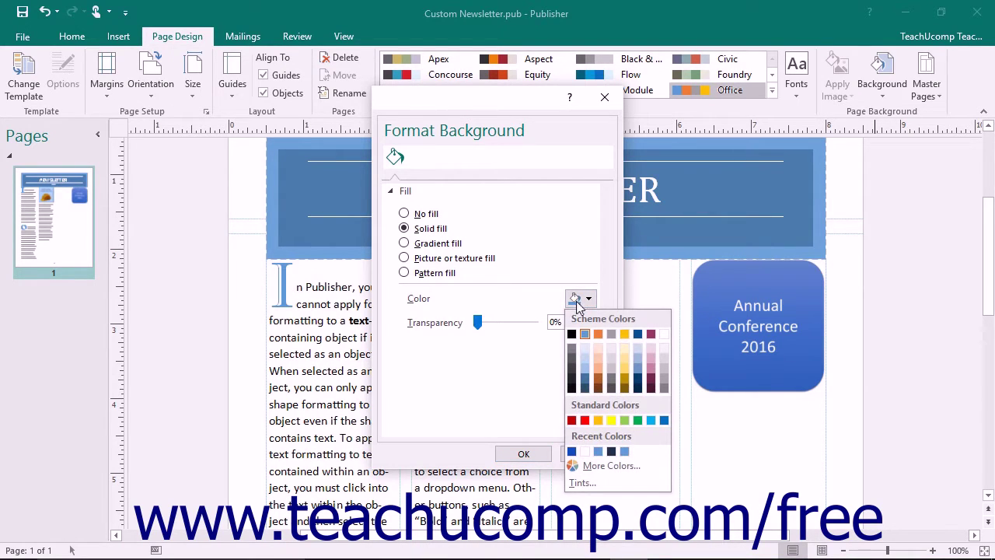
pyautogui.click(612, 467)
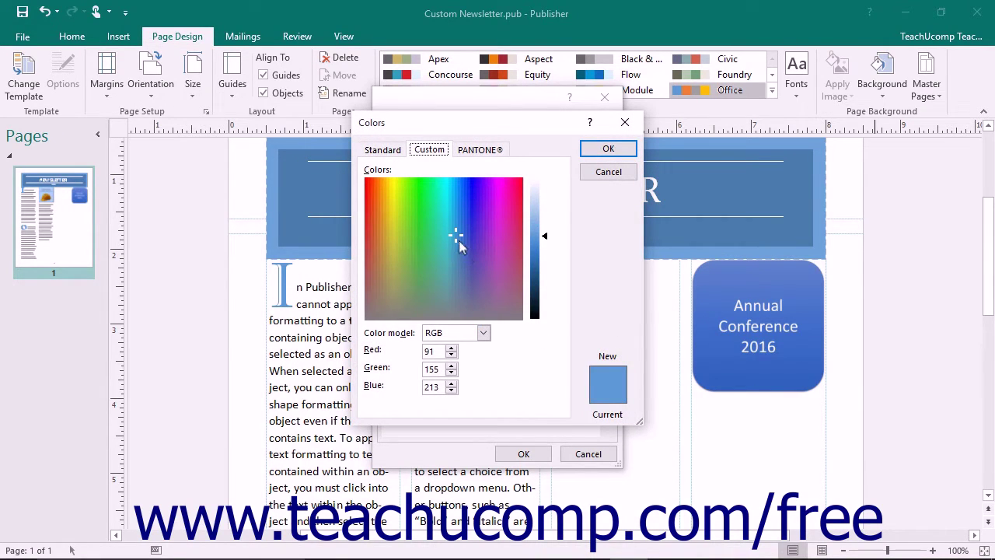
# Step: Change the solid fill to a custom blue (RGB 90, 140, 214) at a 90% tint
pyautogui.click(459, 233)
pyautogui.click(608, 149)
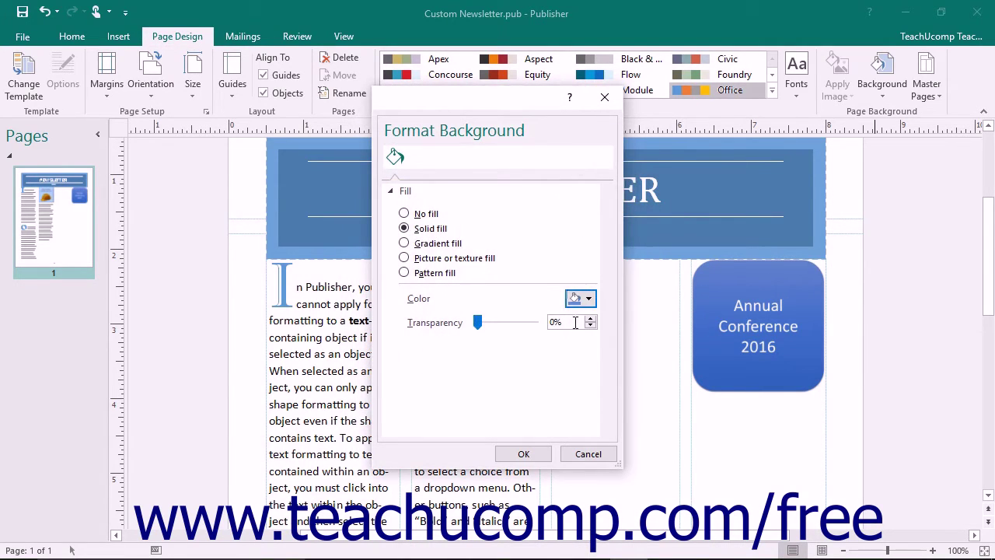
pyautogui.click(585, 298)
pyautogui.click(596, 479)
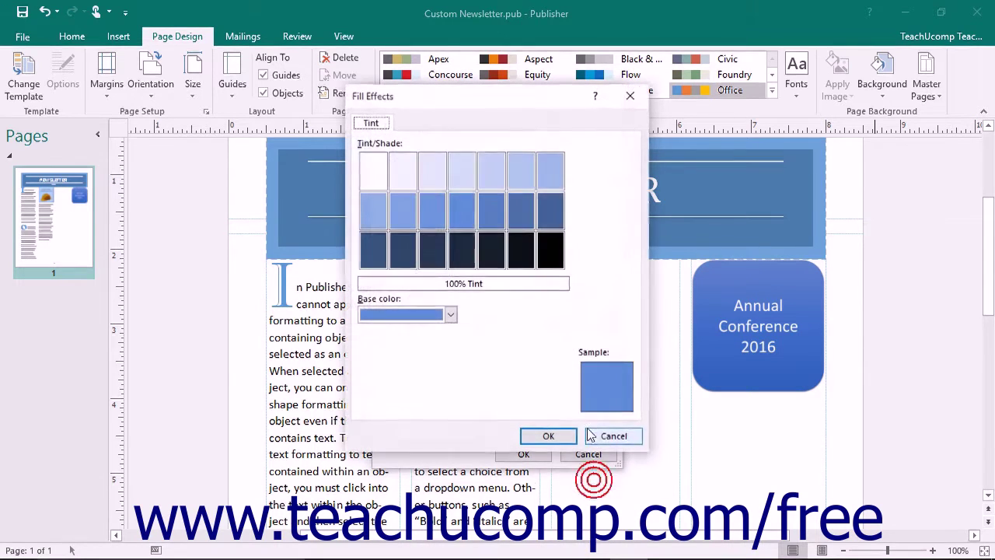
pyautogui.click(450, 315)
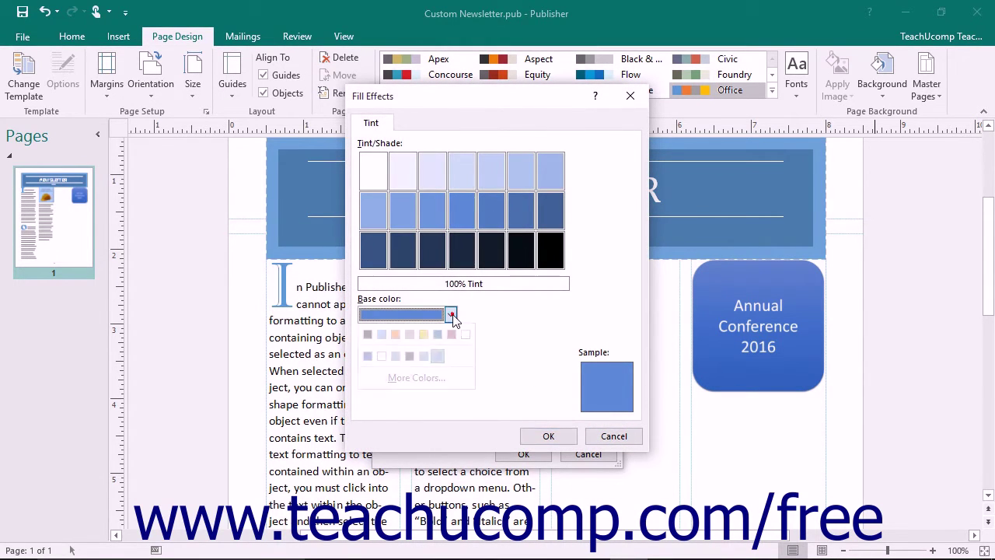
pyautogui.click(437, 356)
pyautogui.click(434, 214)
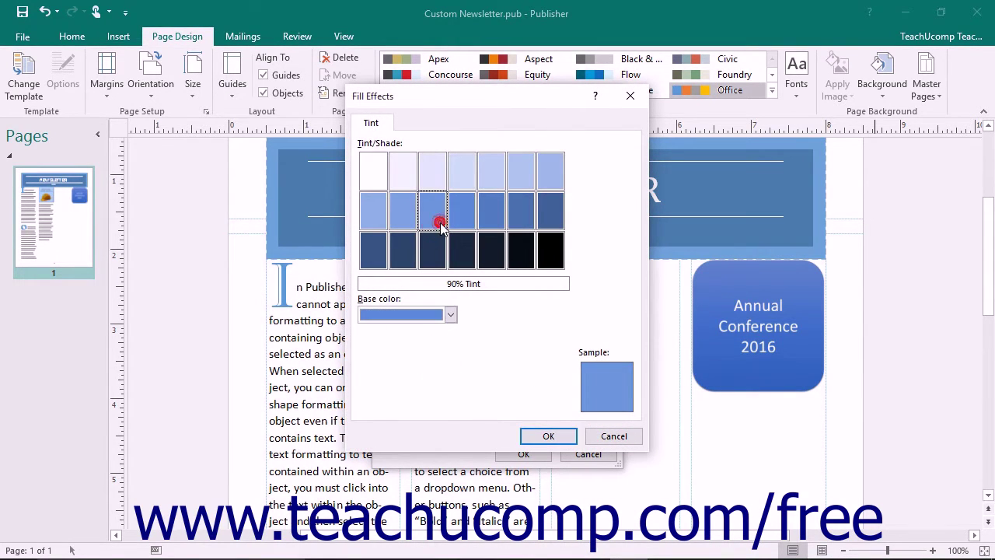
pyautogui.click(569, 436)
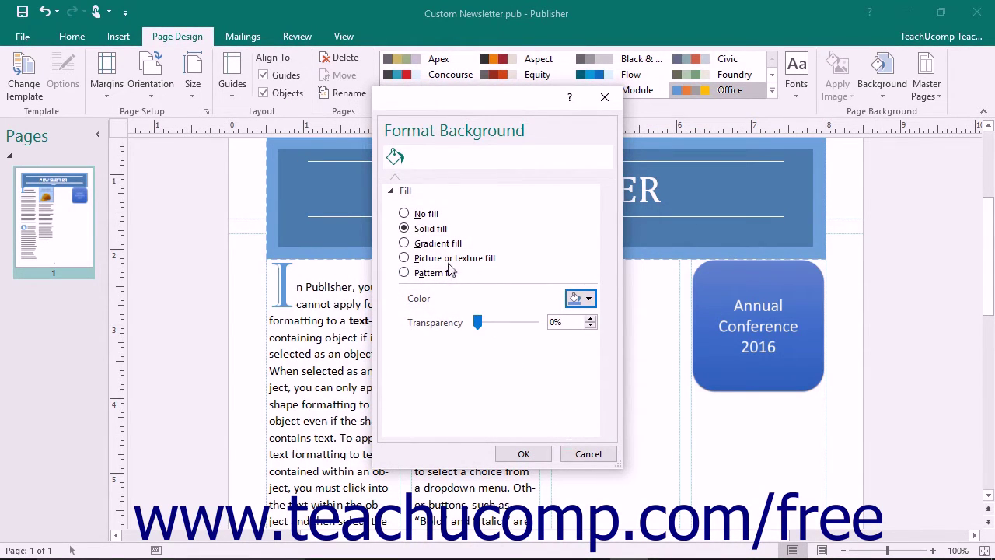
# Step: Switch to a blue preset gradient fill, type Linear, with a direction giving a 270° angle
pyautogui.click(427, 247)
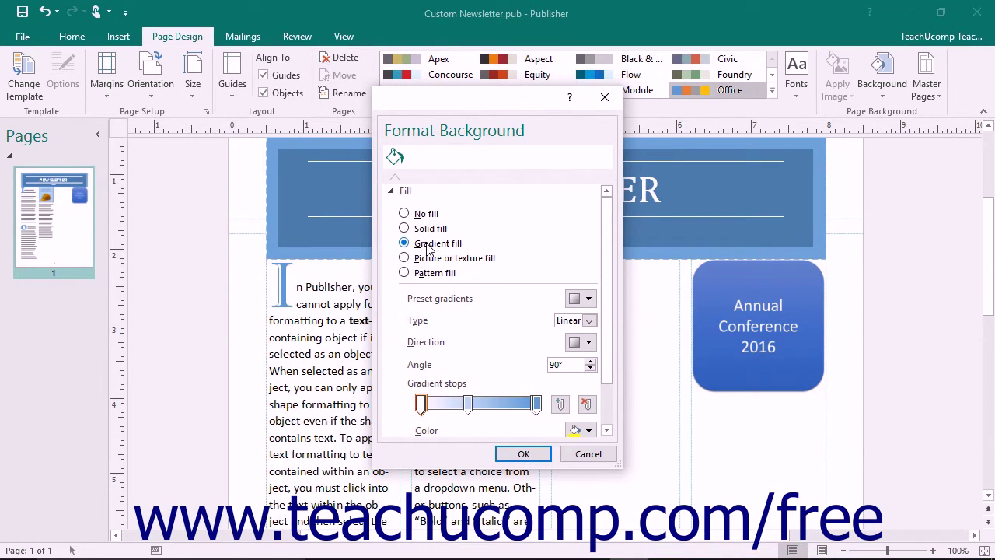
pyautogui.click(593, 300)
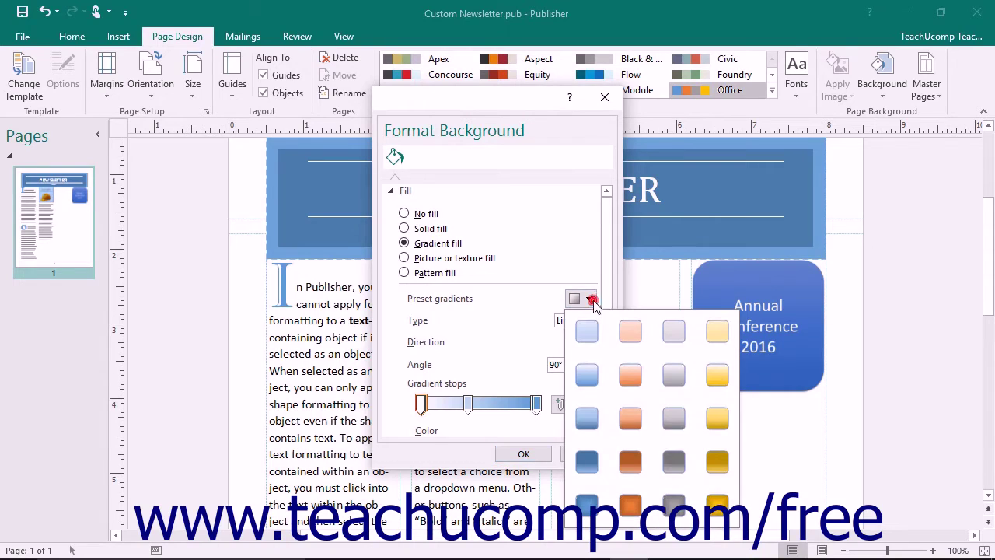
pyautogui.click(598, 416)
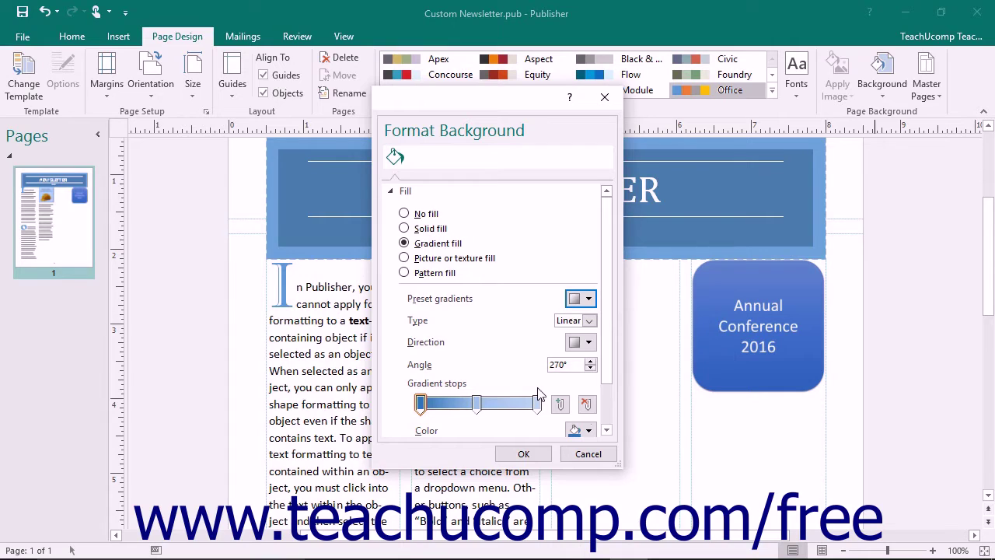
pyautogui.click(590, 321)
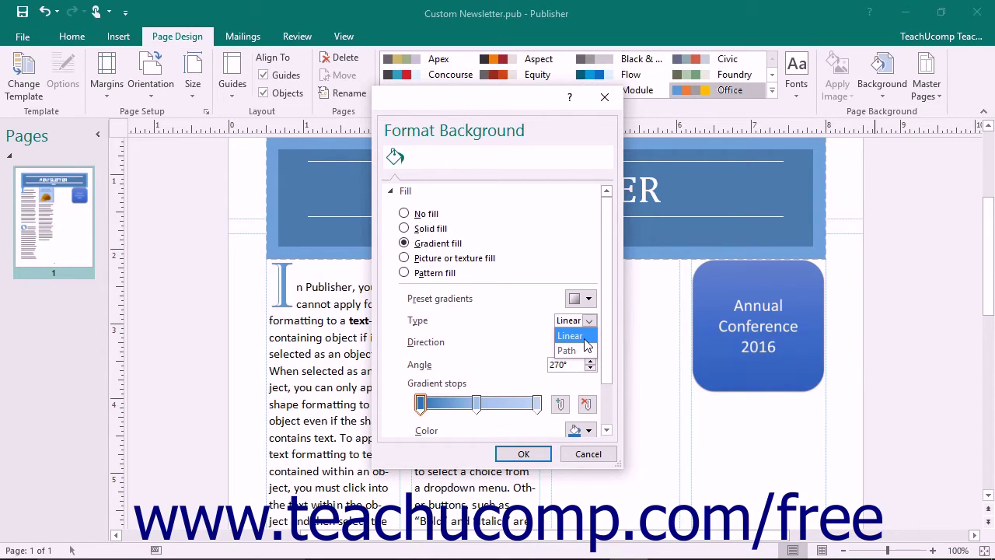
pyautogui.click(584, 340)
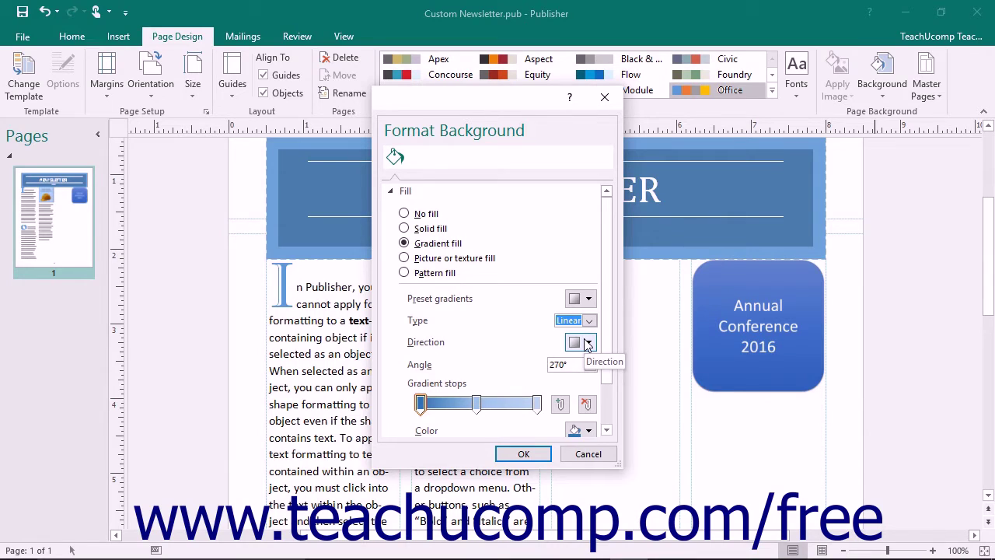
pyautogui.click(587, 343)
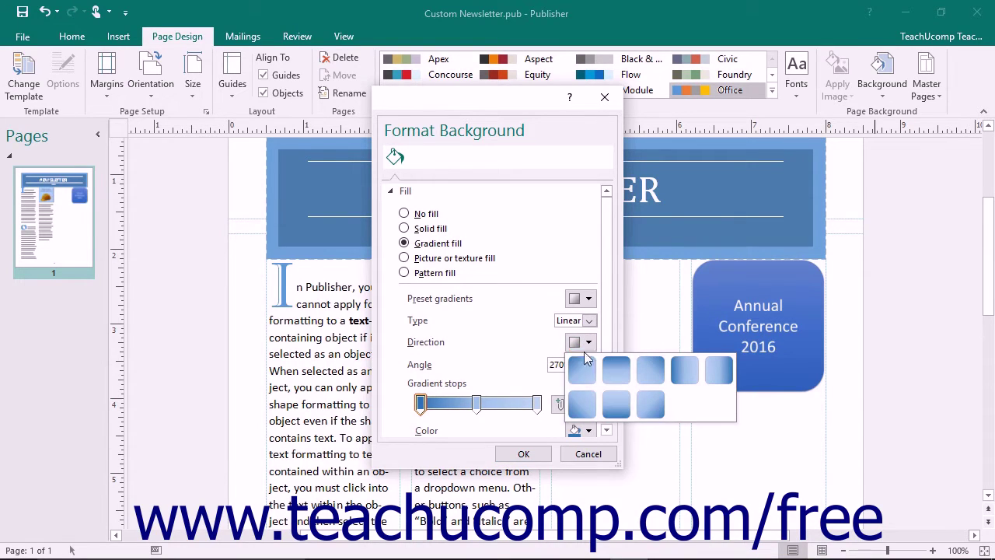
pyautogui.click(614, 402)
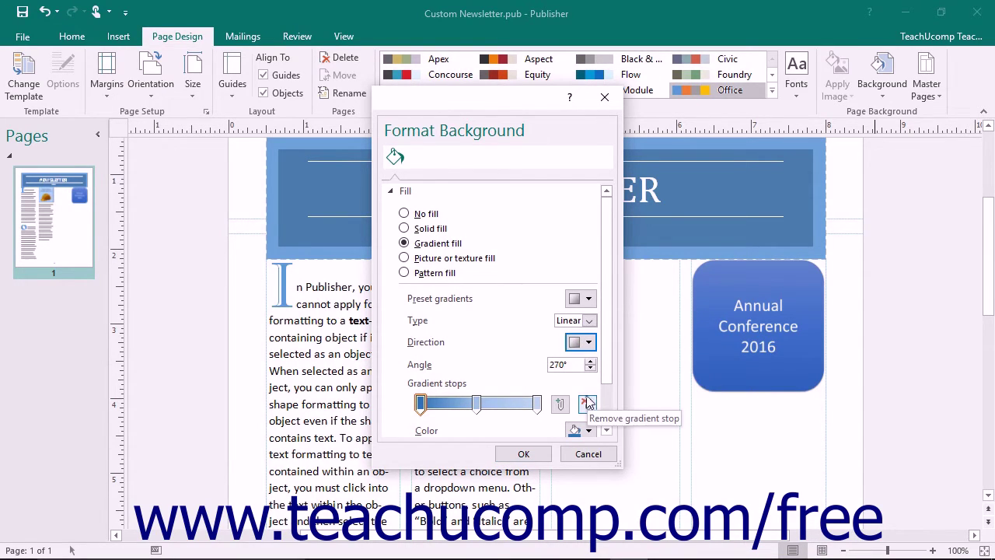
pyautogui.click(562, 364)
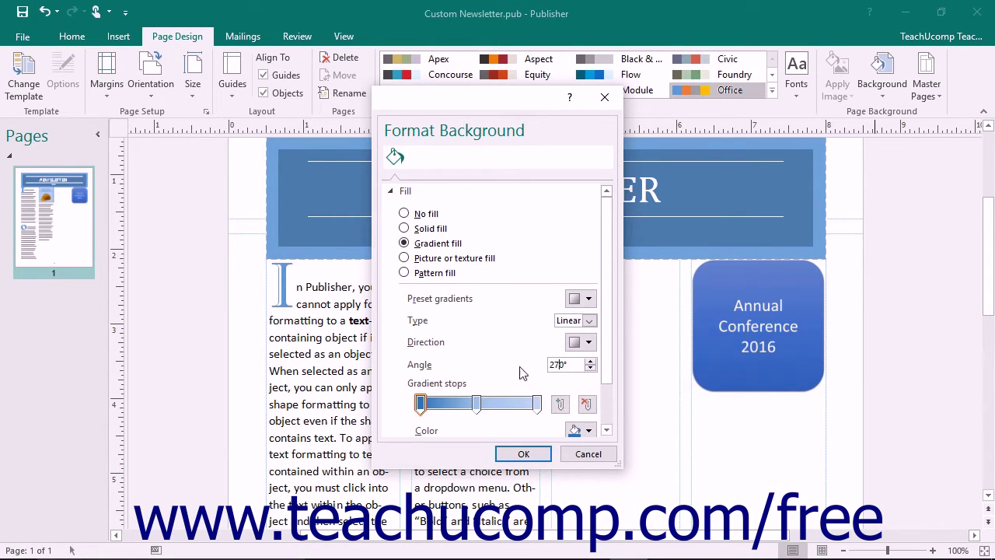
# Step: Drag the middle gradient stop to lengthen the dark part and make it a darker blue
pyautogui.click(470, 383)
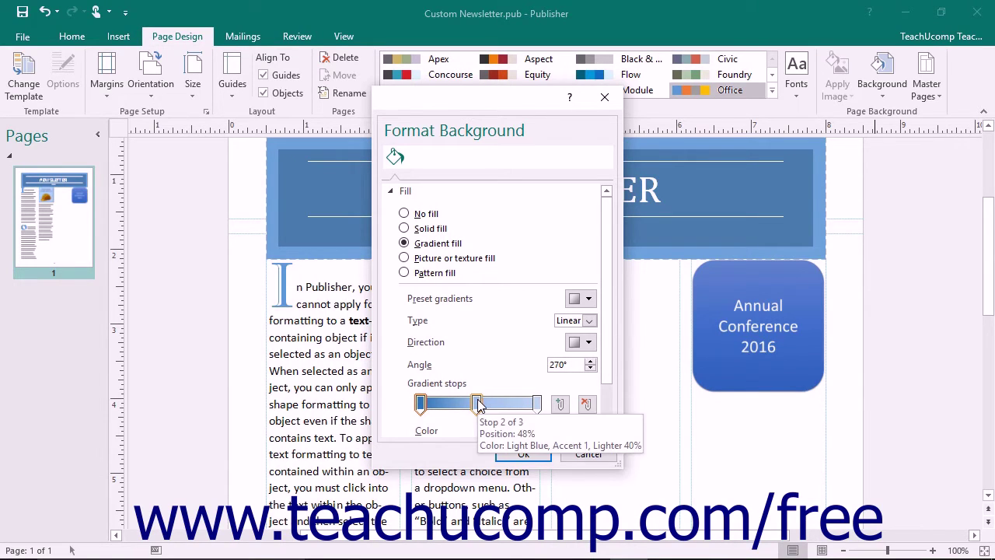
pyautogui.click(478, 403)
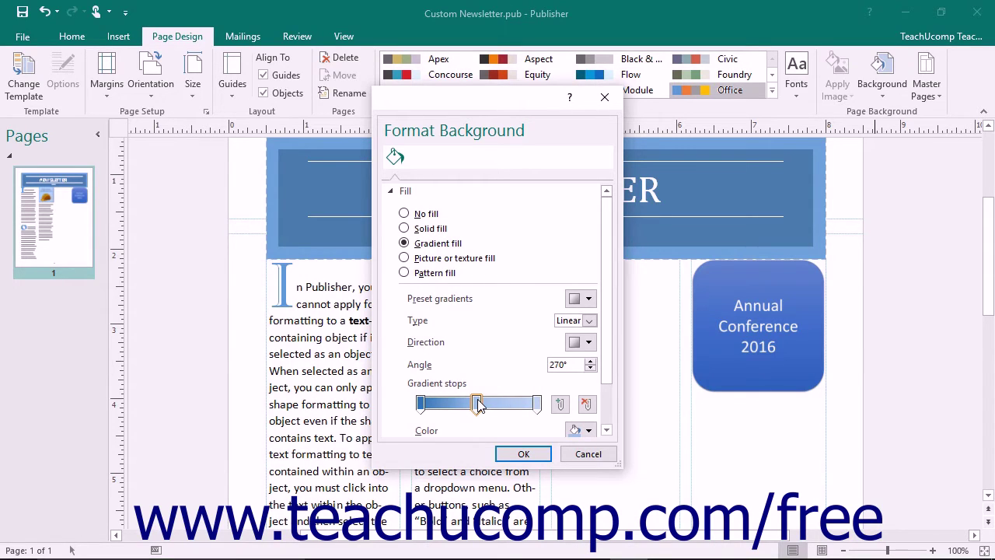
pyautogui.moveTo(477, 403); pyautogui.dragTo(514, 407)
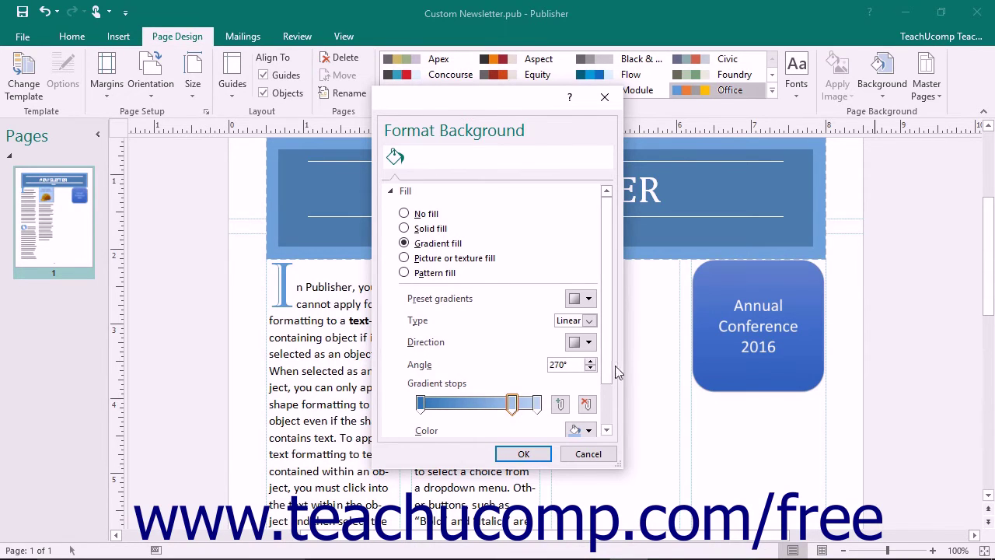
pyautogui.scroll(-2, 613, 373)
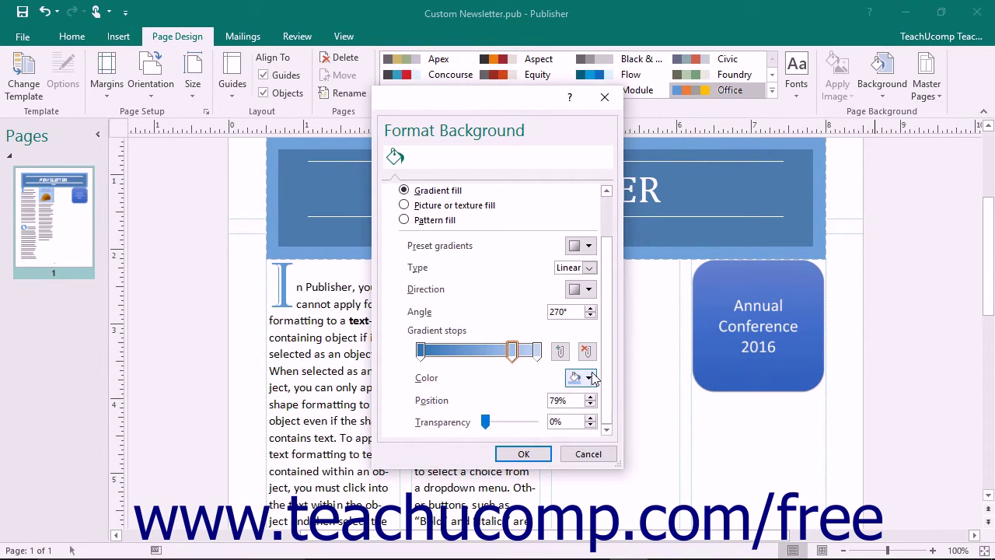
pyautogui.click(593, 377)
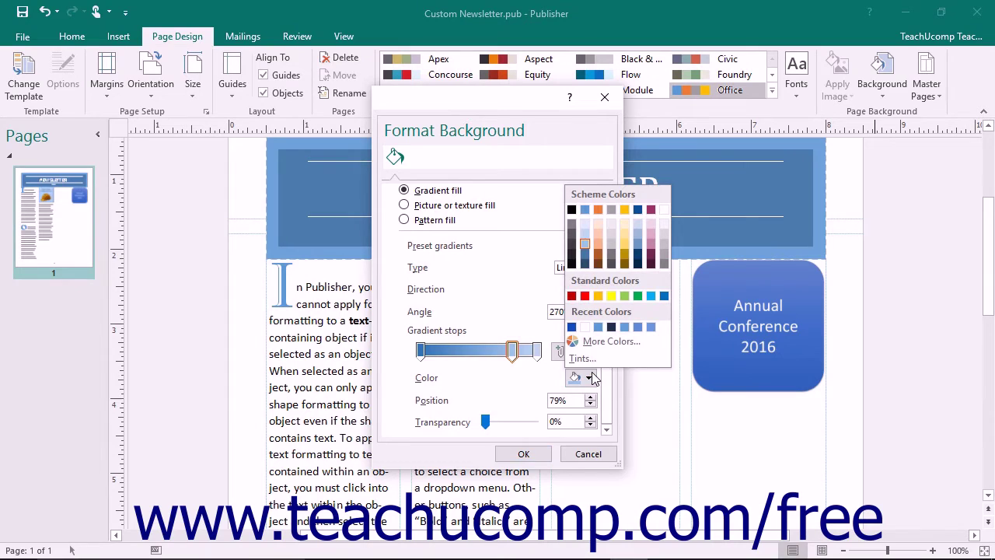
pyautogui.click(587, 264)
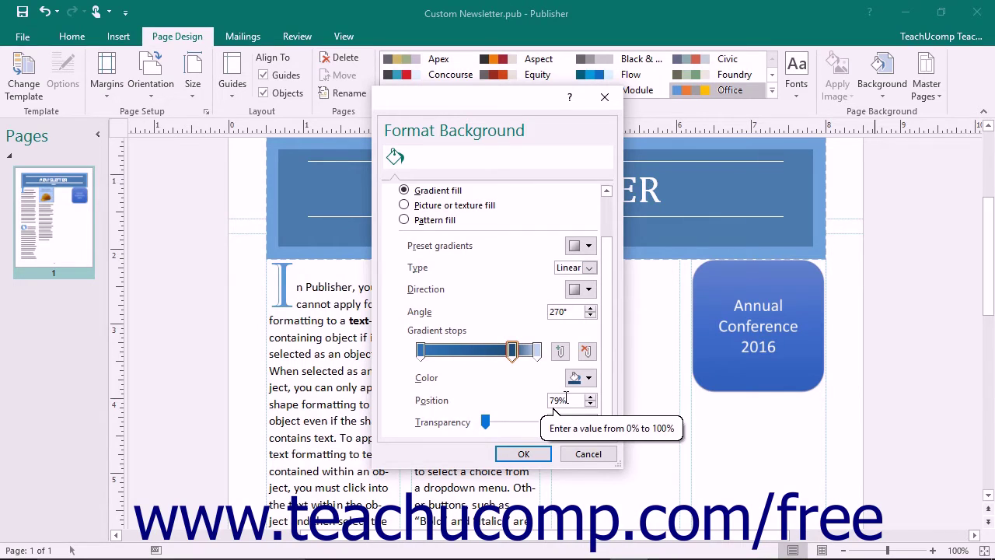
pyautogui.moveTo(485, 422)
pyautogui.mouseDown()
pyautogui.moveTo(509, 424)
pyautogui.moveTo(482, 426)
pyautogui.mouseUp()
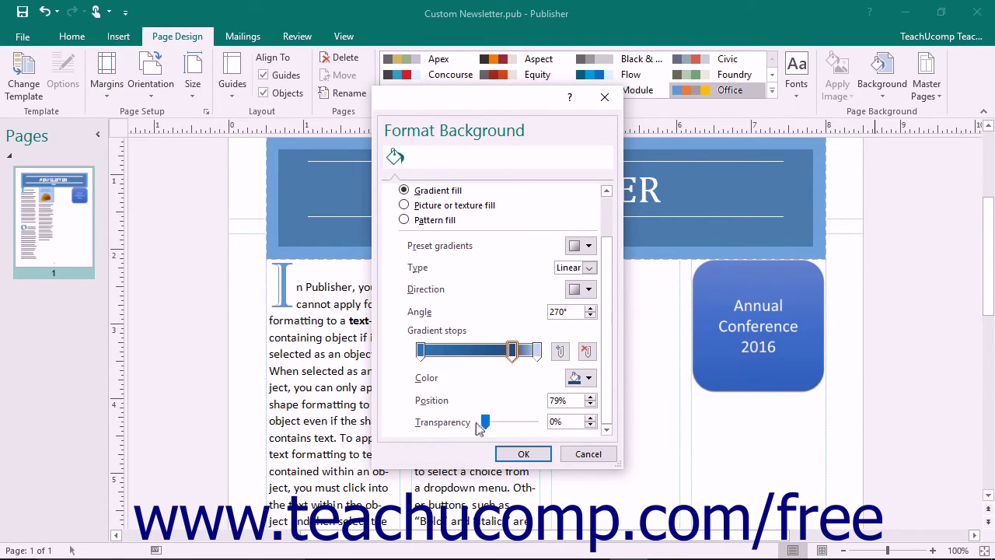
# Step: Add a gradient stop at 31%, remove it again, and switch to picture or texture fill
pyautogui.click(457, 351)
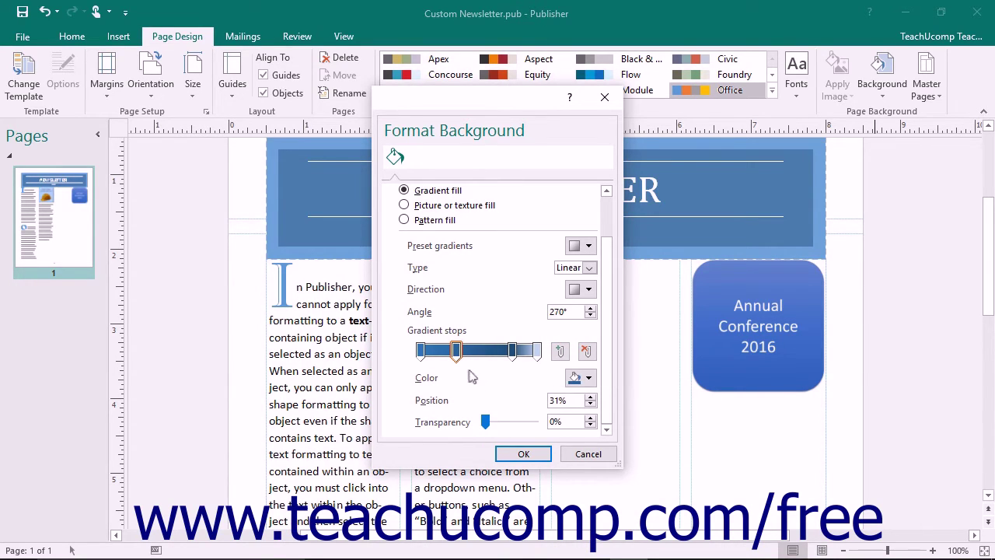
pyautogui.click(586, 353)
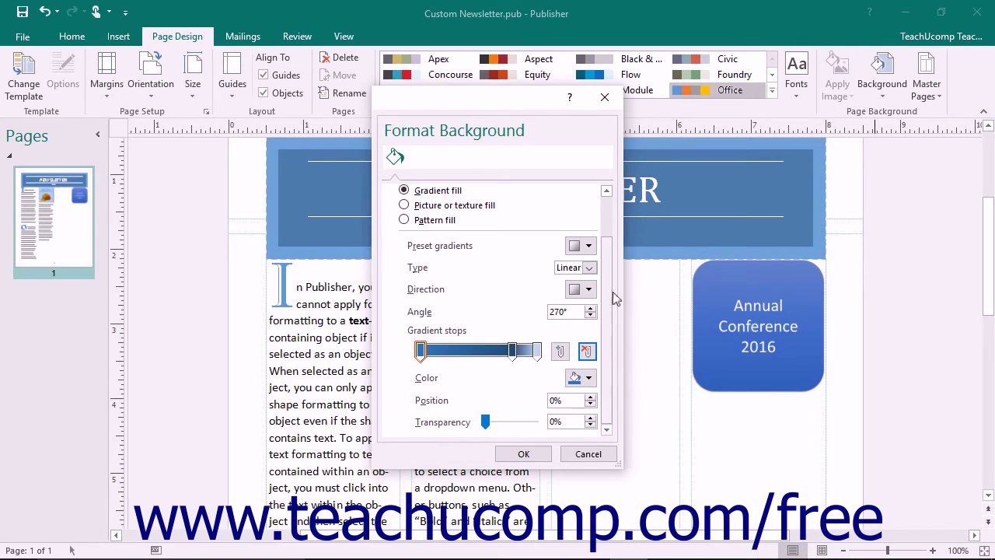
pyautogui.moveTo(610, 296); pyautogui.dragTo(613, 226)
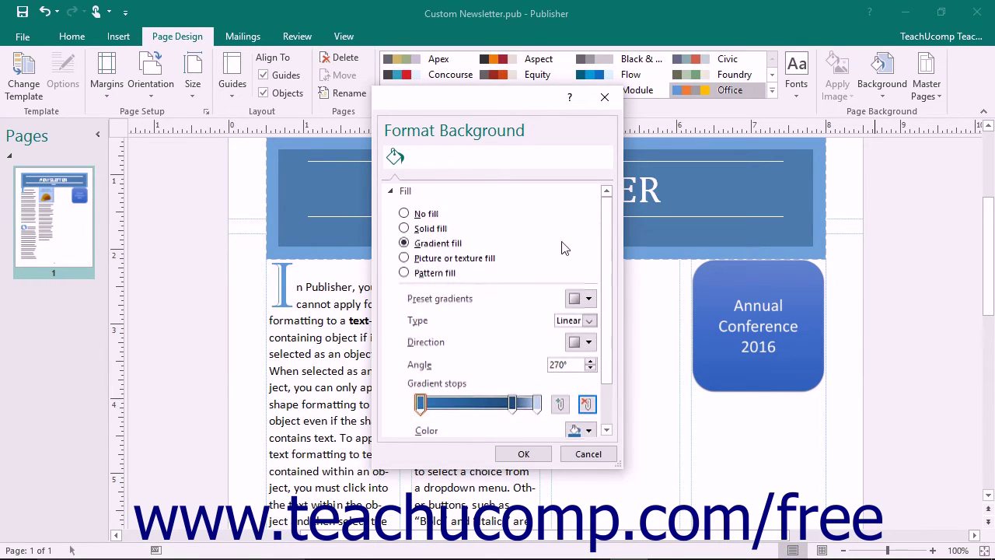
pyautogui.click(437, 264)
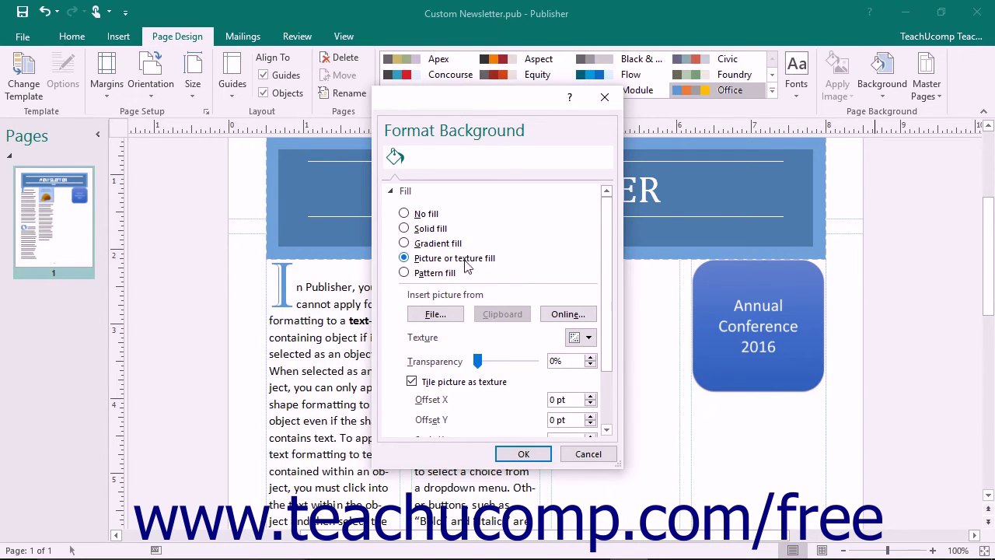
# Step: Browse the built-in textures and the picture file browser, closing both without choosing anything
pyautogui.click(591, 337)
pyautogui.click(856, 167)
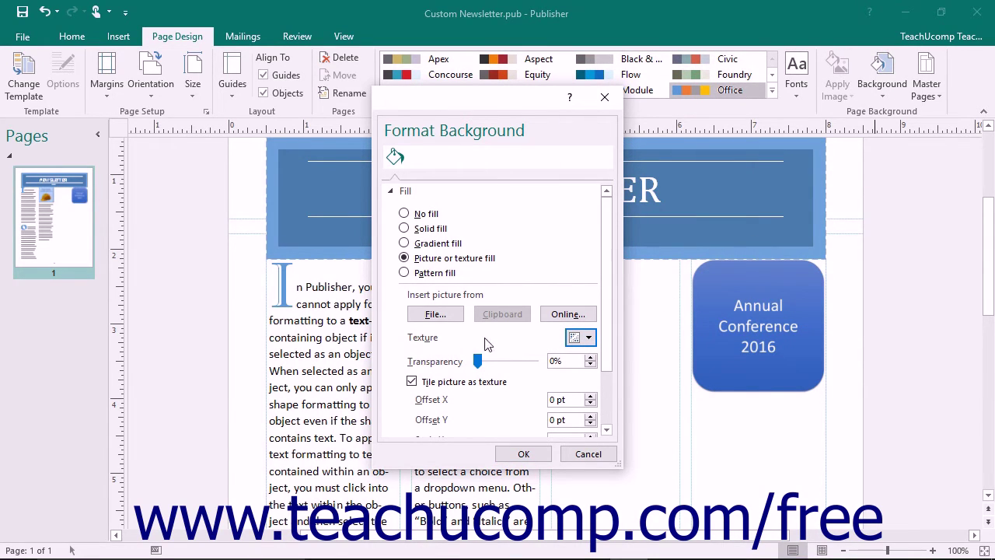
pyautogui.click(435, 314)
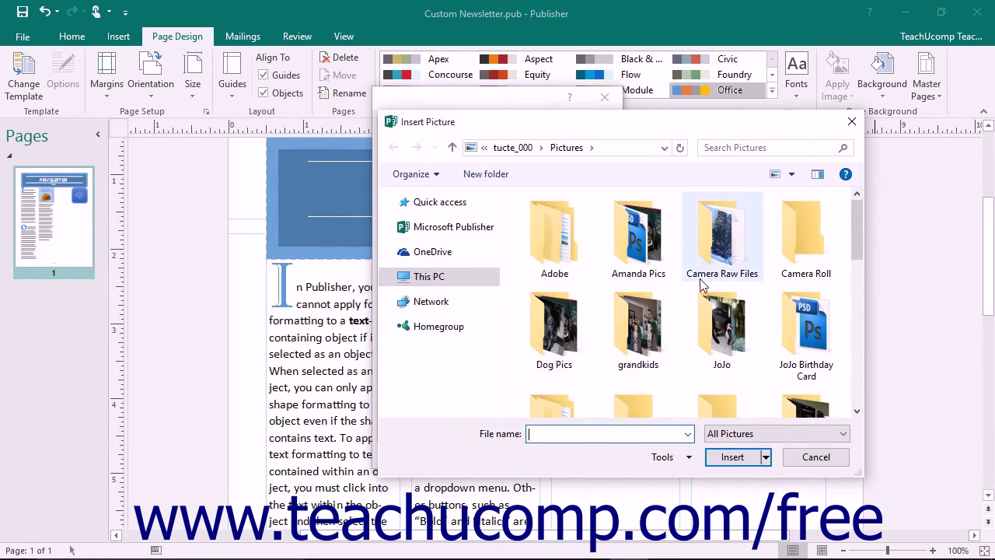
pyautogui.click(852, 121)
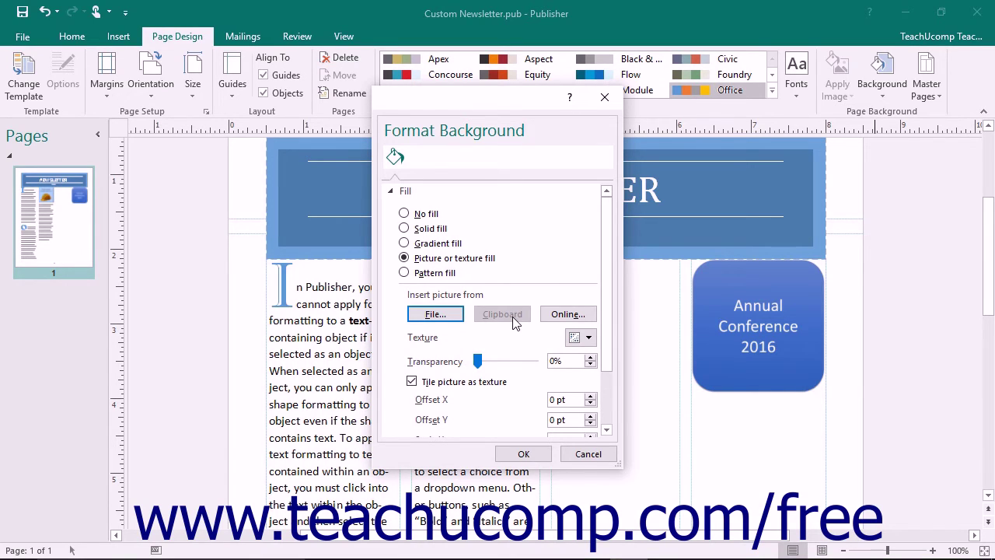
# Step: Close the online picture search without inserting, then review the tiled texture options (100% scale, Top left)
pyautogui.press('Tab')
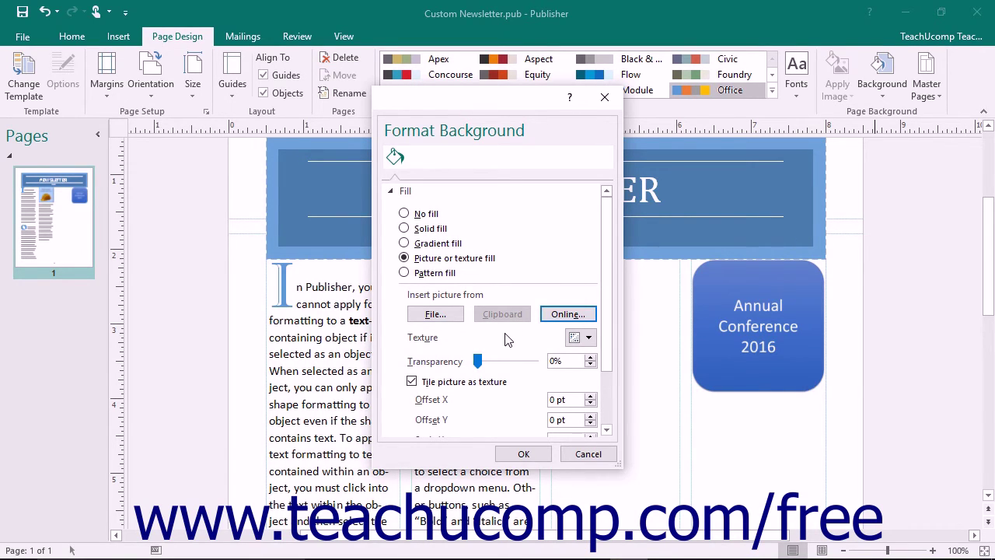
pyautogui.click(552, 319)
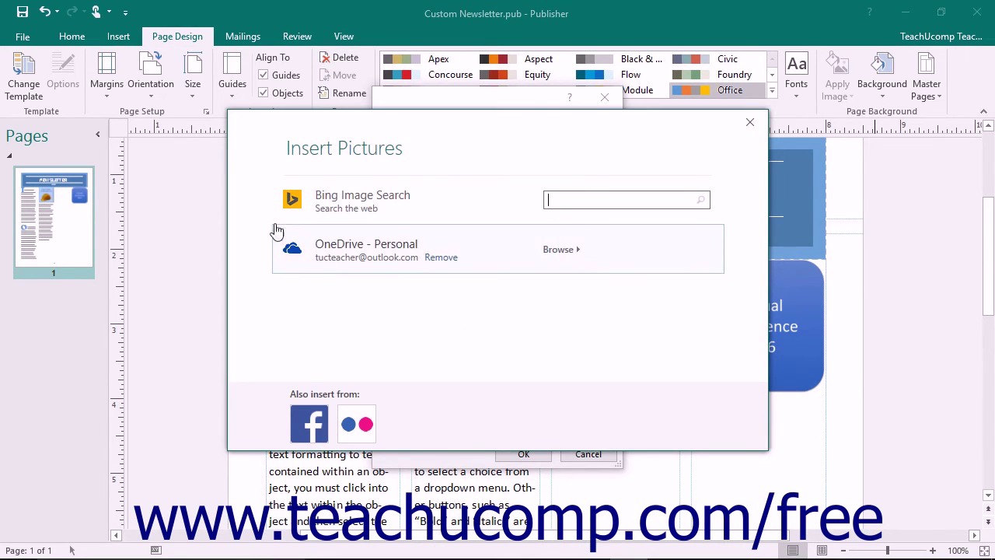
pyautogui.click(749, 125)
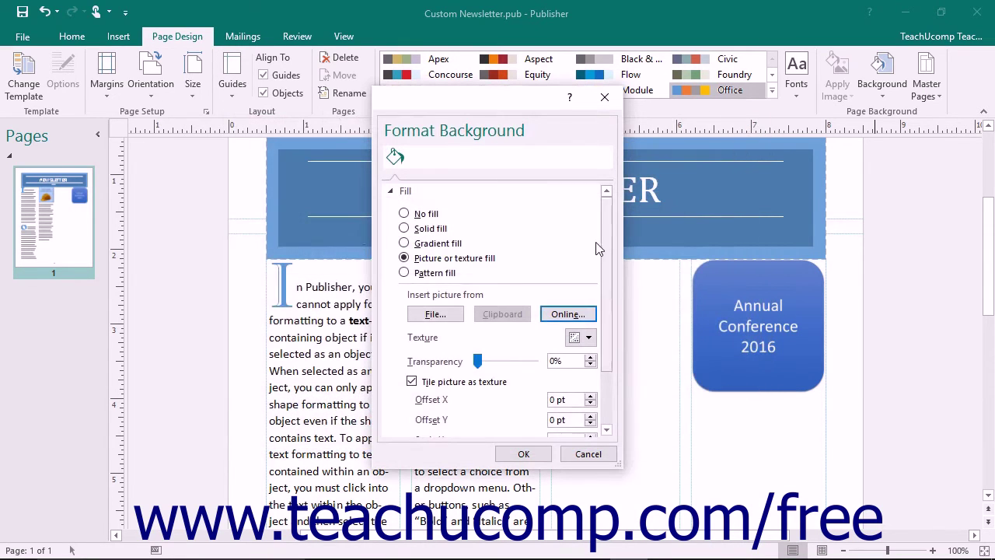
pyautogui.click(472, 363)
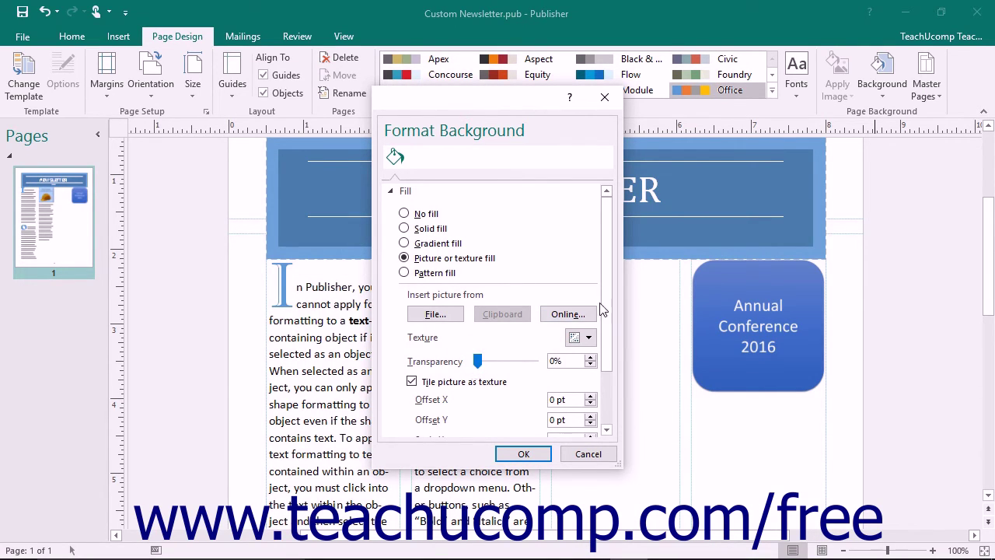
pyautogui.moveTo(609, 295); pyautogui.dragTo(619, 392)
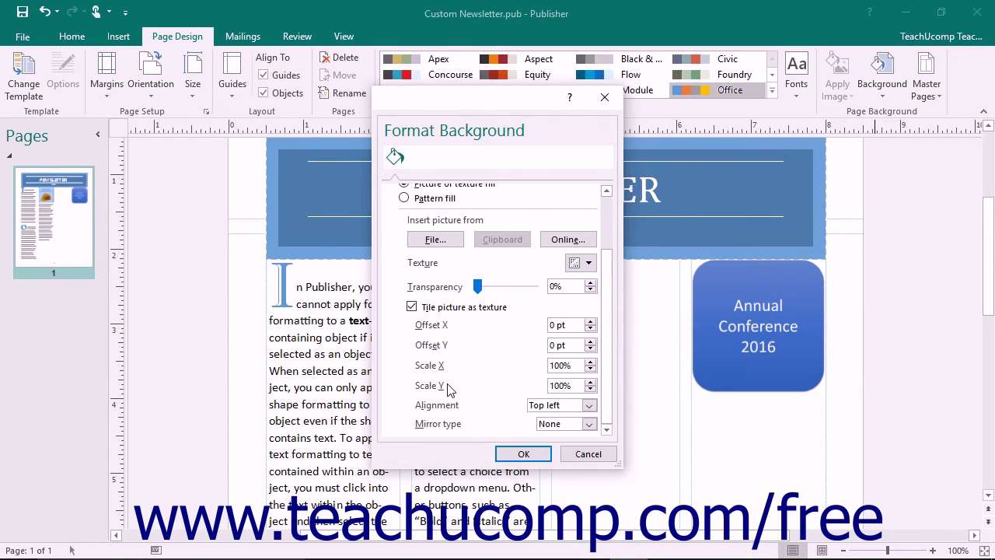
pyautogui.click(591, 404)
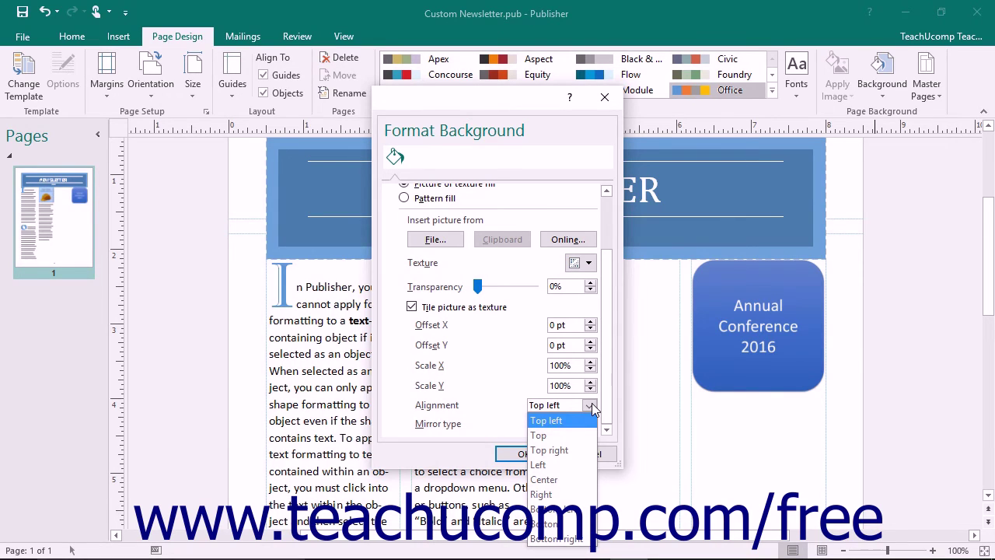
pyautogui.click(592, 404)
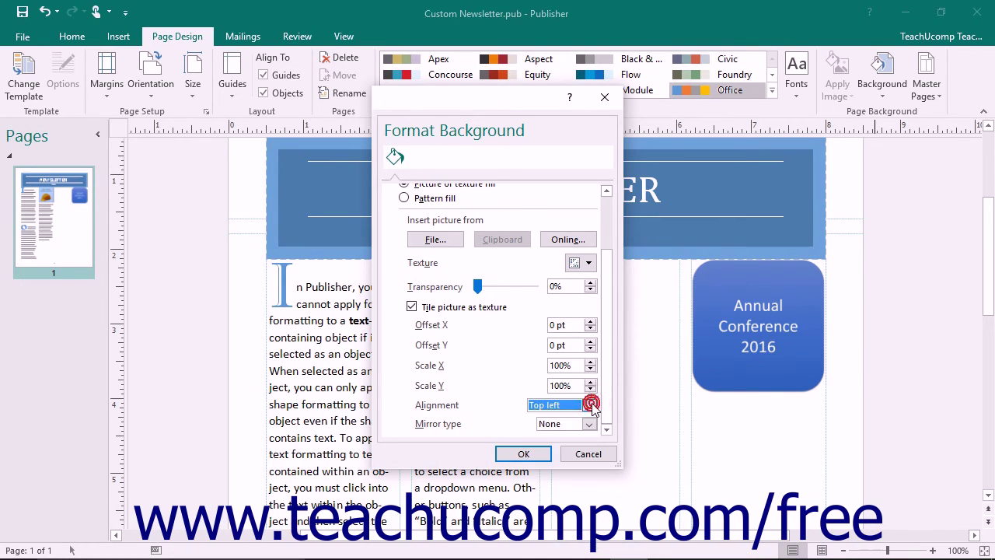
pyautogui.click(590, 425)
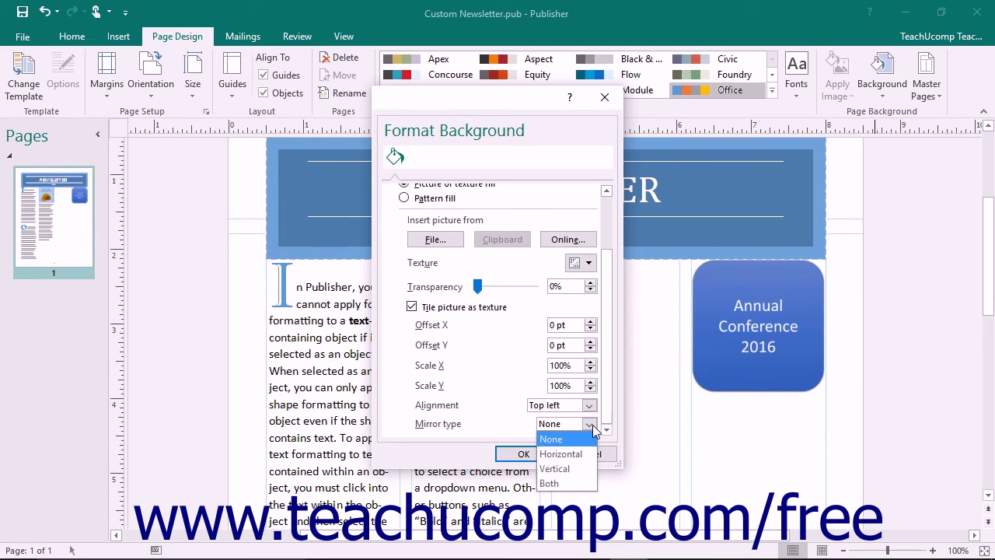
pyautogui.click(593, 424)
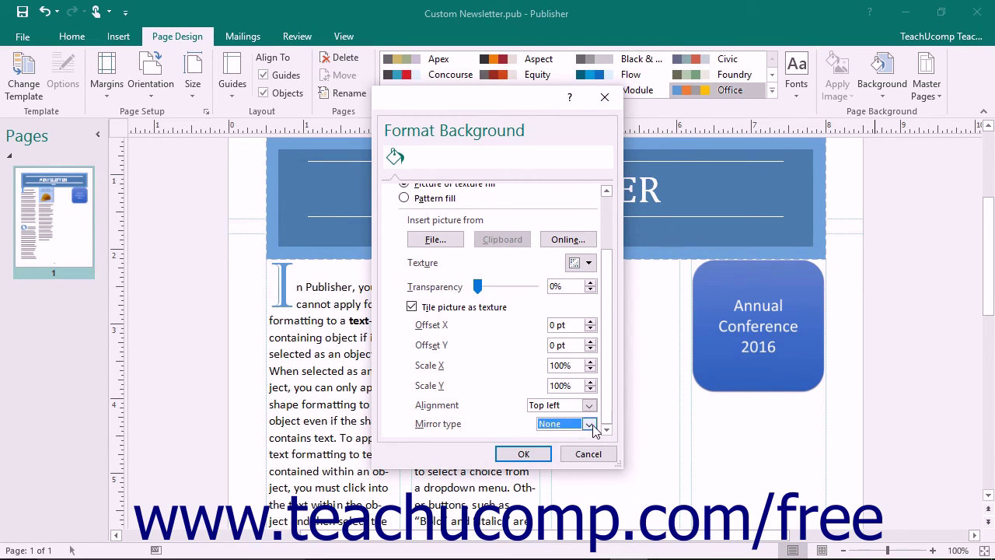
pyautogui.click(467, 307)
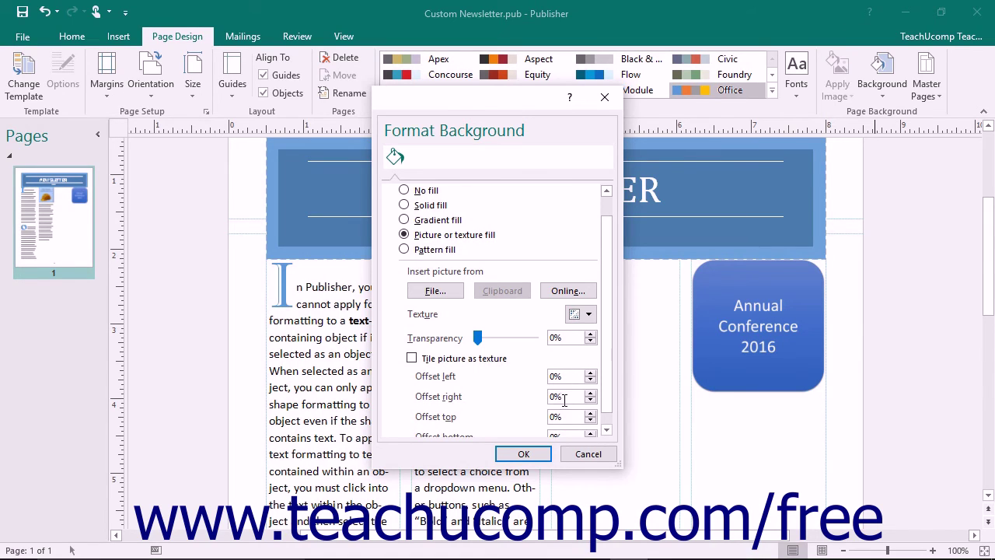
pyautogui.moveTo(607, 340); pyautogui.dragTo(606, 354)
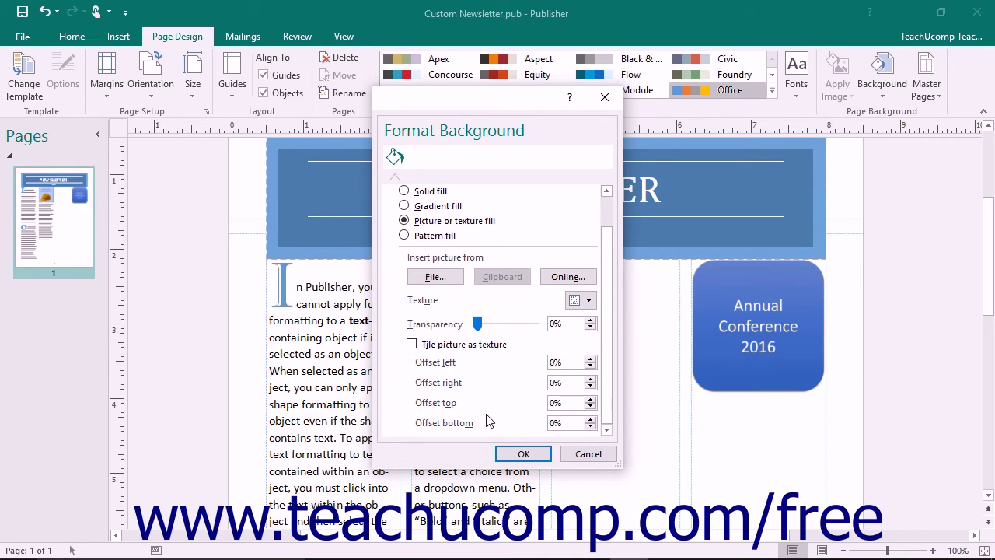
pyautogui.click(412, 344)
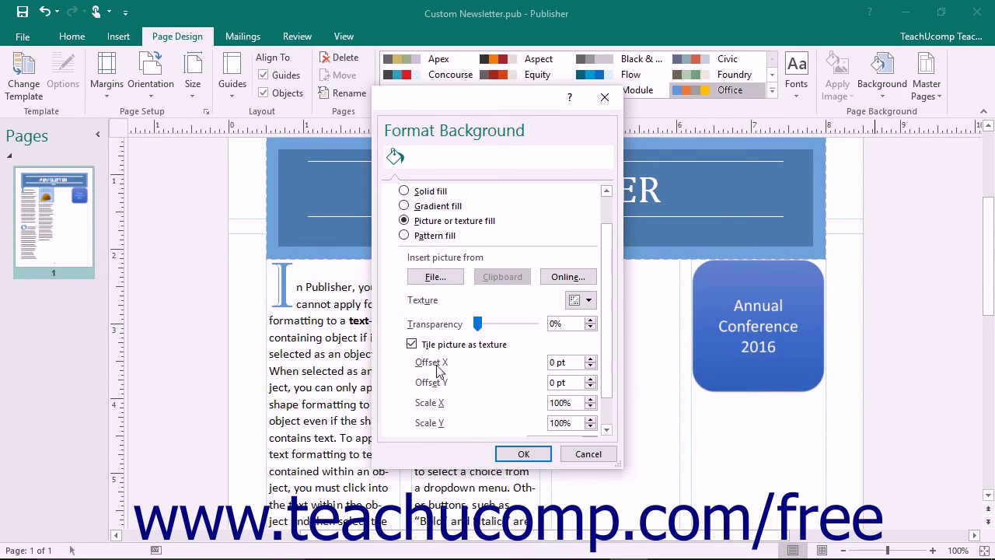
# Step: Preview pattern fill with its foreground and background colour palettes, then return to gradient fill
pyautogui.click(404, 236)
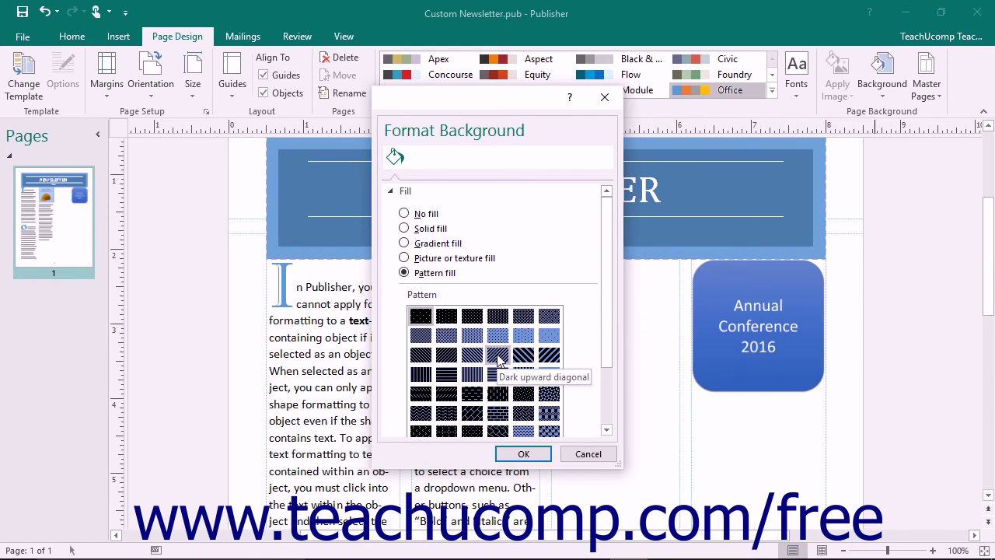
pyautogui.moveTo(608, 273); pyautogui.dragTo(607, 342)
pyautogui.click(583, 396)
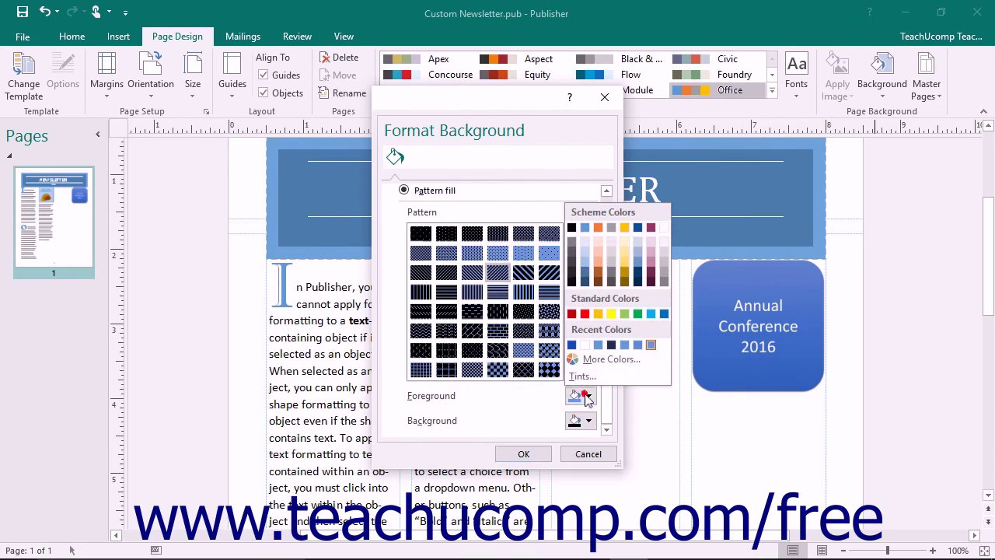
pyautogui.click(584, 420)
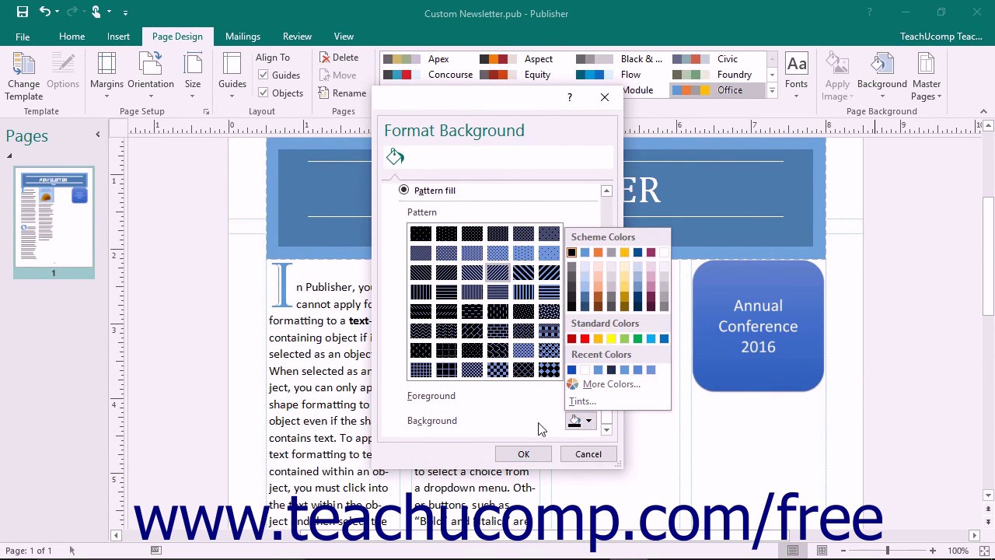
pyautogui.click(538, 423)
pyautogui.moveTo(603, 344); pyautogui.dragTo(607, 260)
pyautogui.click(403, 243)
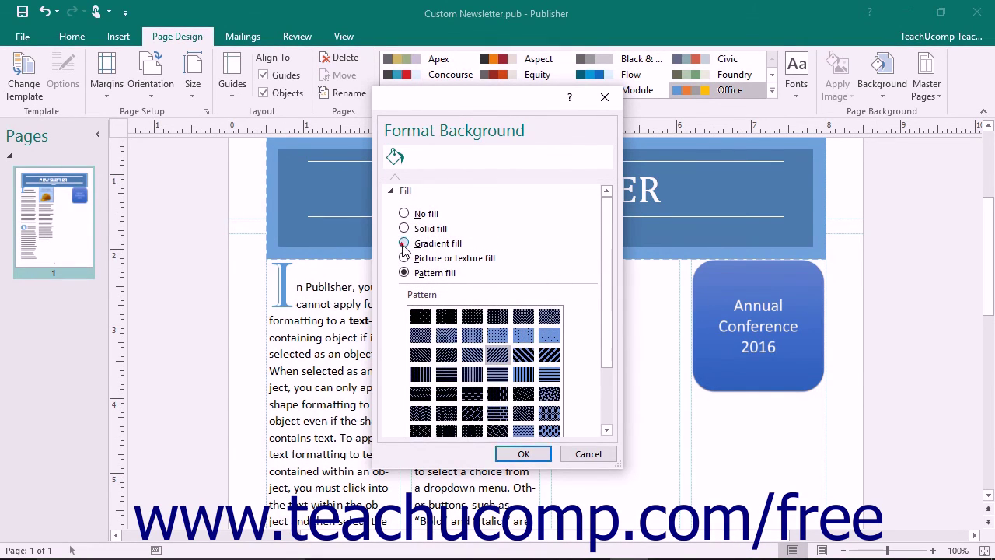